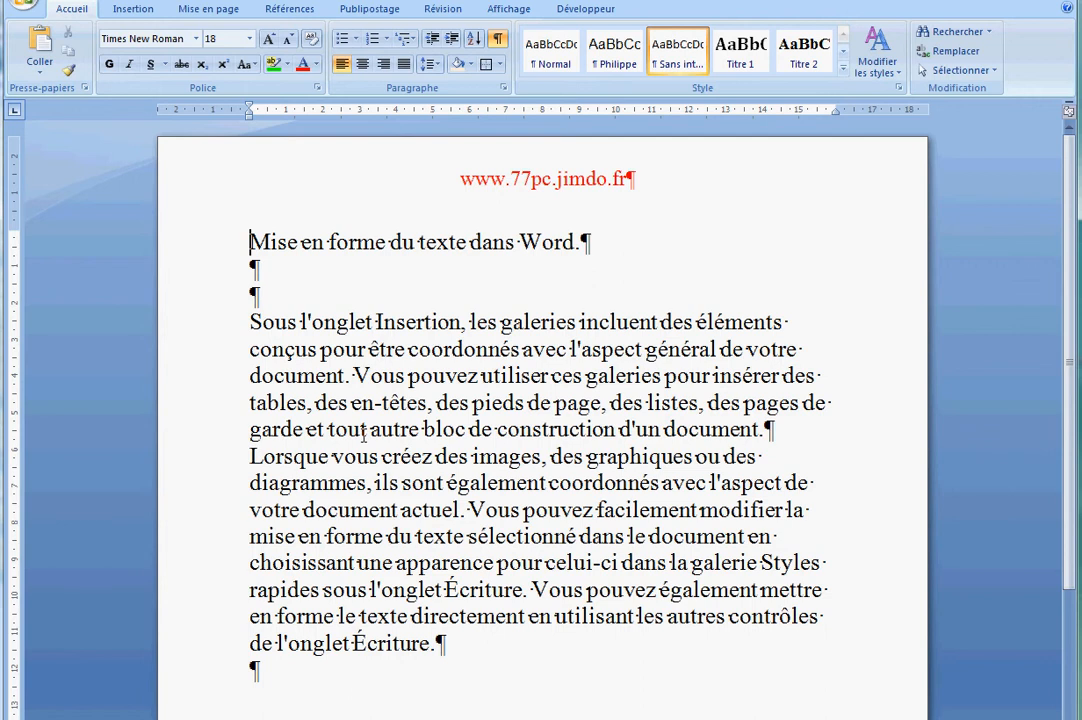
# - Insert a tab indent on the first empty line below the title
pyautogui.click(493, 430)
pyautogui.click(270, 276)
pyautogui.press('Tab')
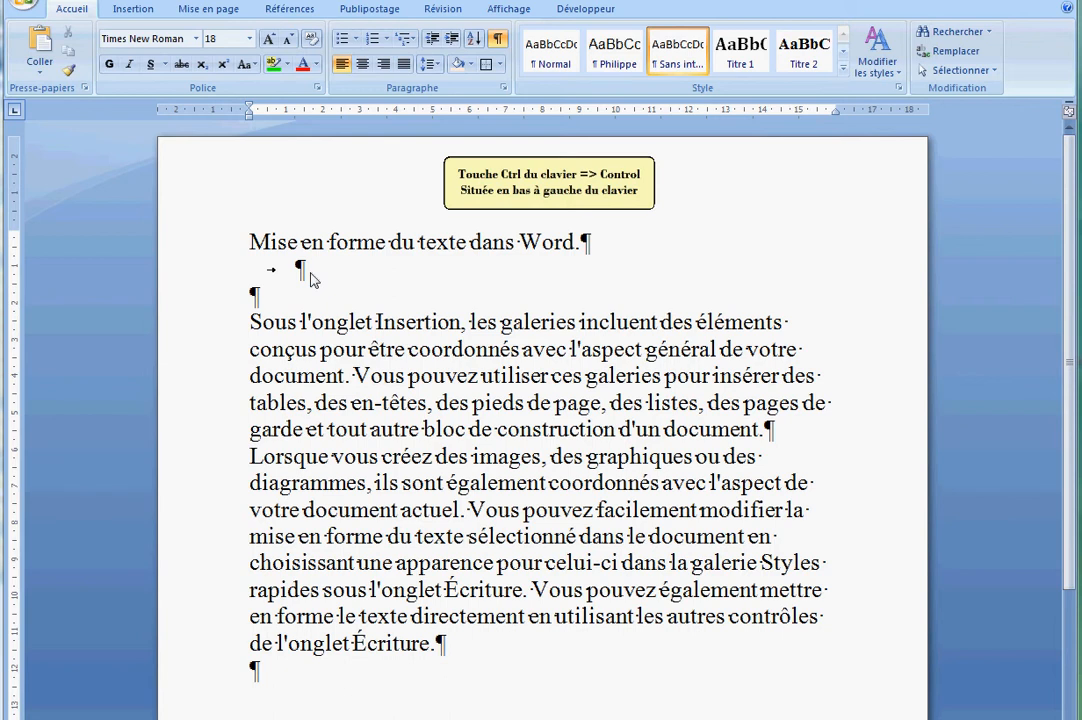
# - Select the whole document text and change its font to Bodoni MT
pyautogui.hotkey('ctrl', 'a')
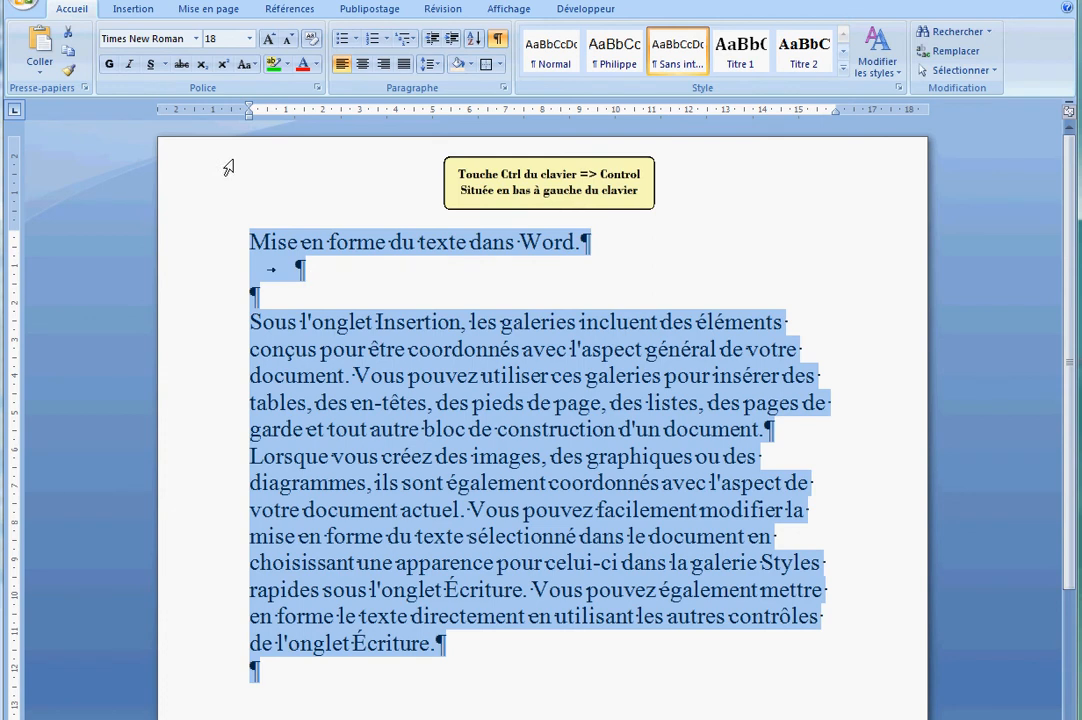
pyautogui.click(196, 40)
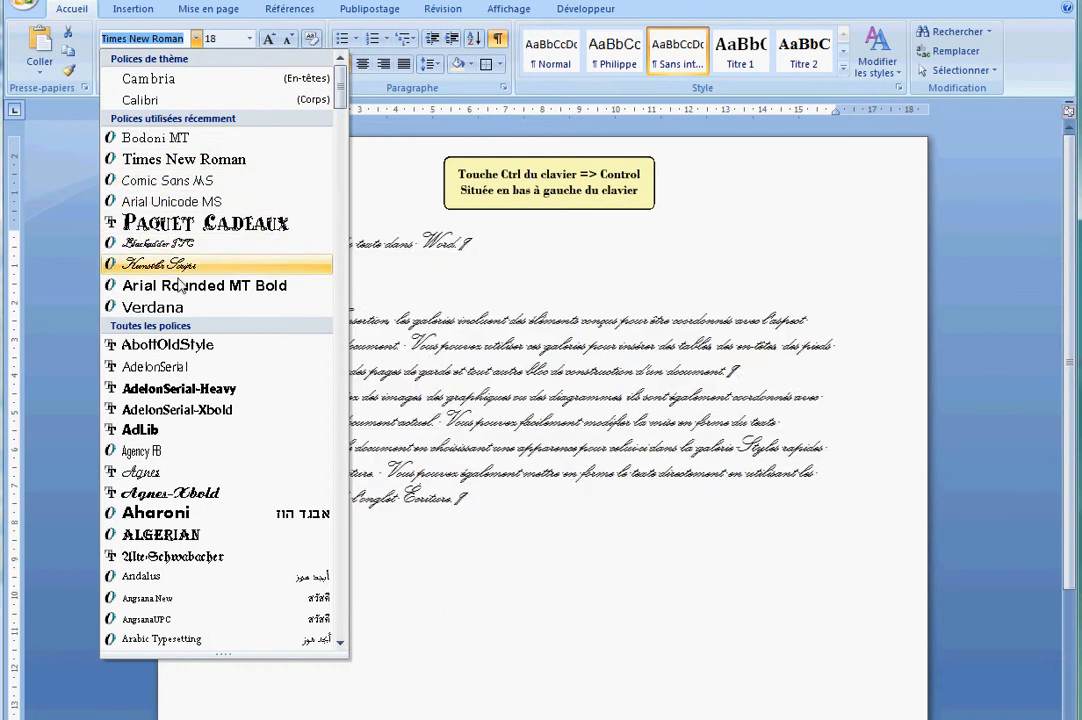
pyautogui.scroll(-3, 176, 330)
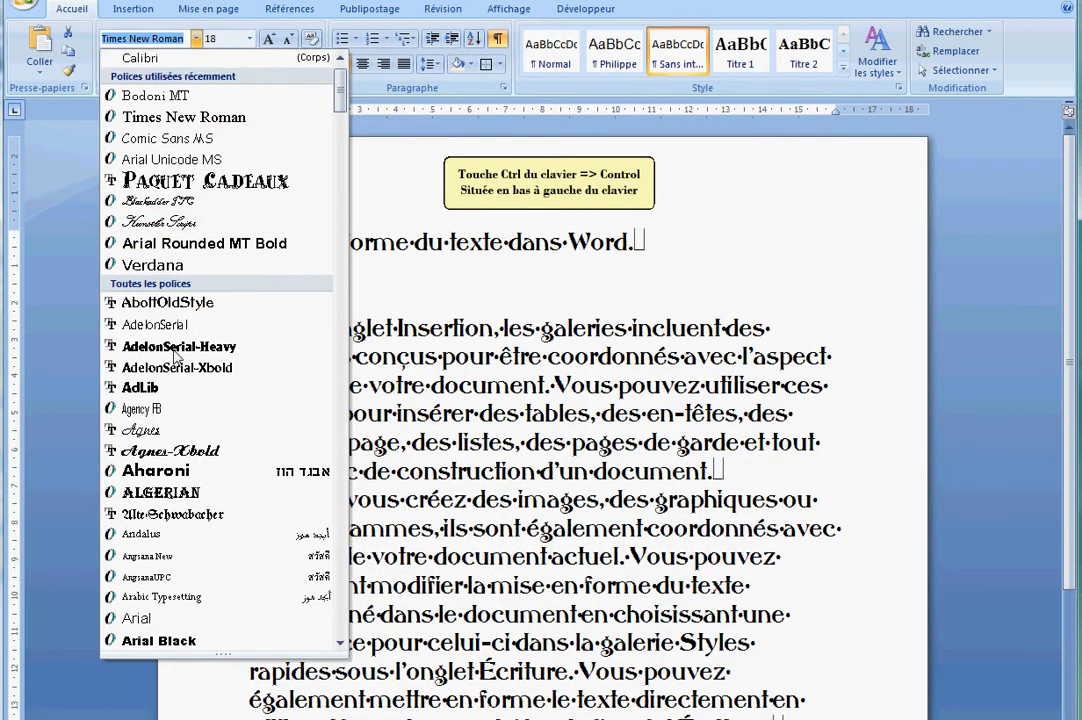
pyautogui.scroll(-6, 176, 355)
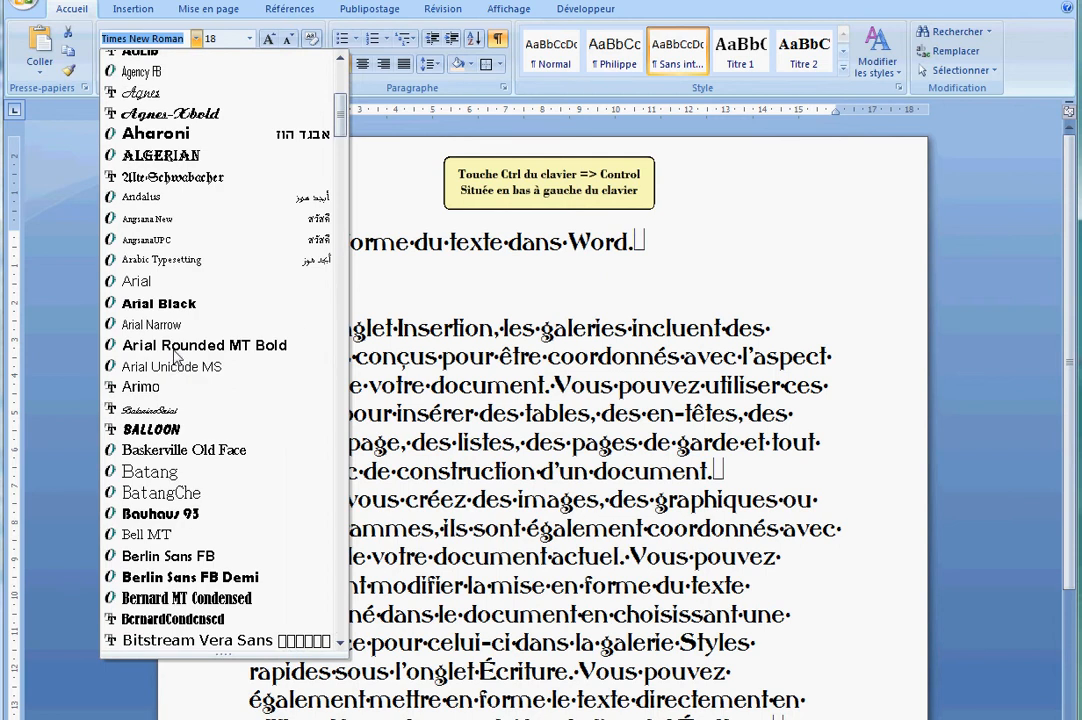
pyautogui.scroll(-5, 176, 355)
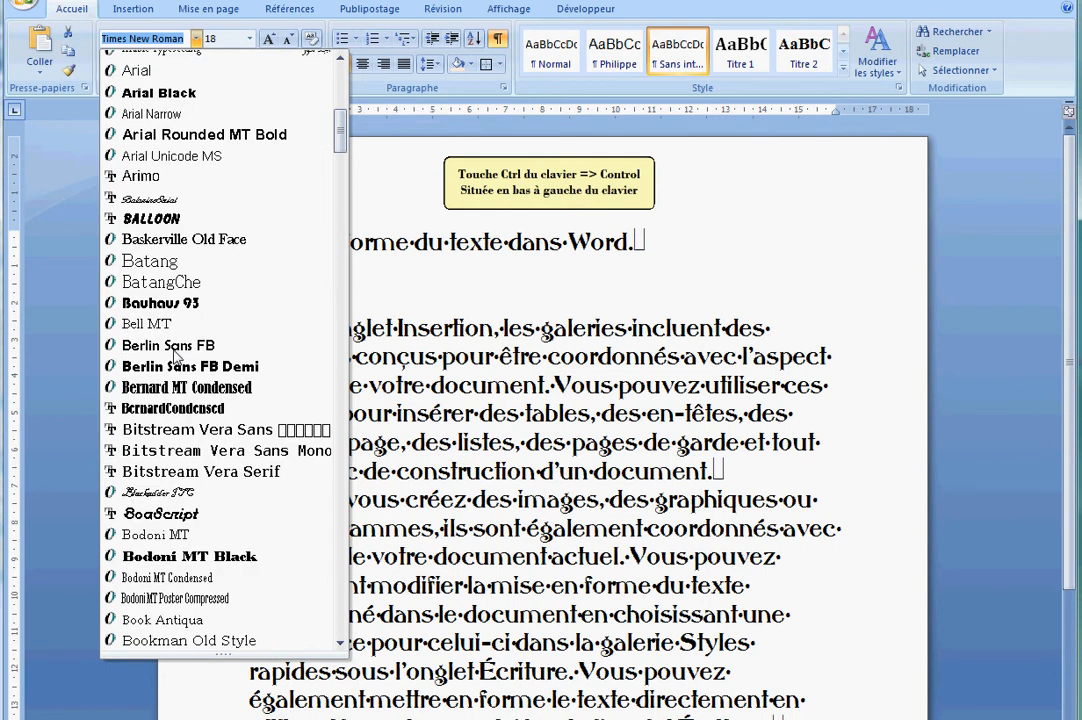
pyautogui.scroll(-1, 176, 357)
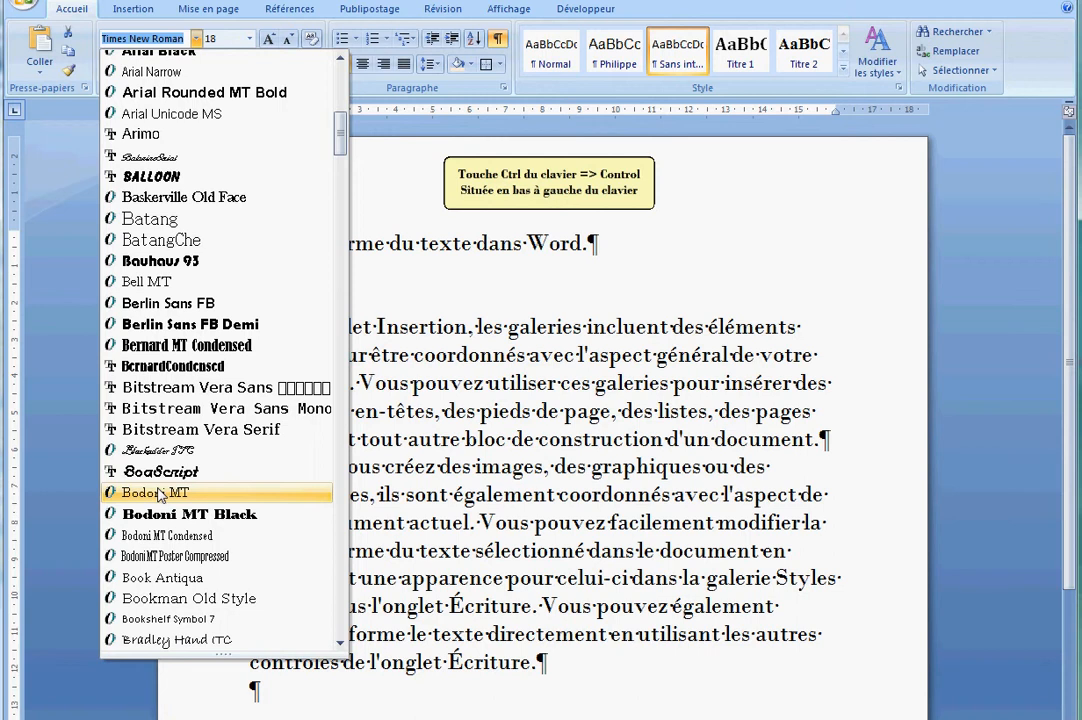
pyautogui.click(160, 493)
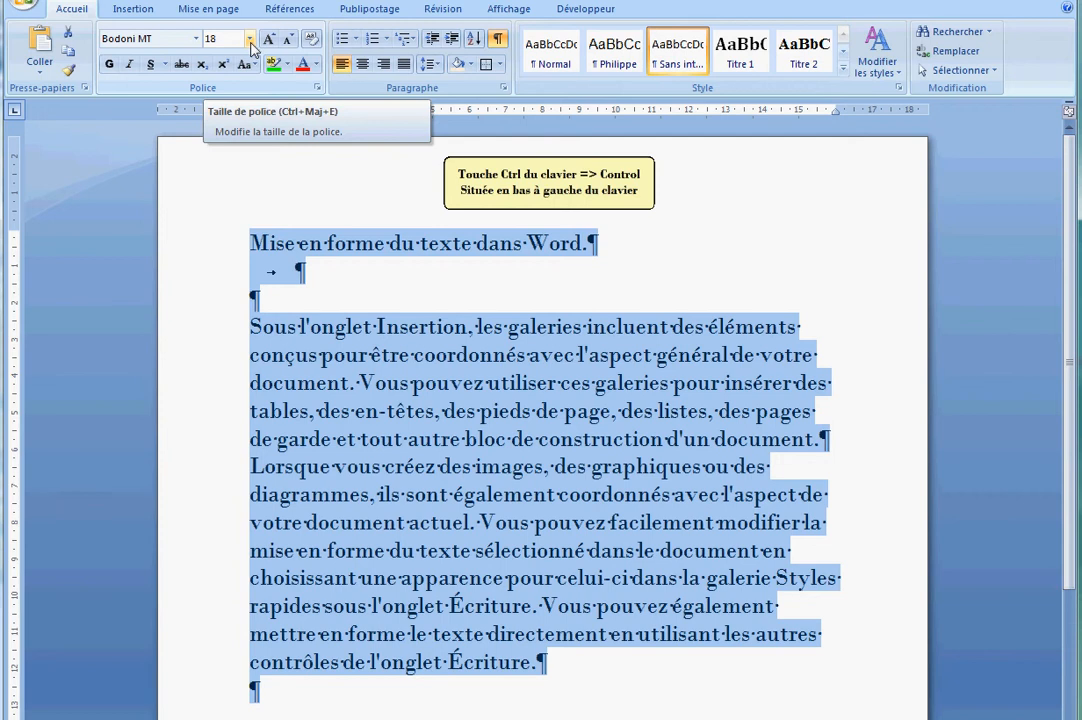
# - Set the font size of all the document text to 18 and justify it
pyautogui.click(249, 39)
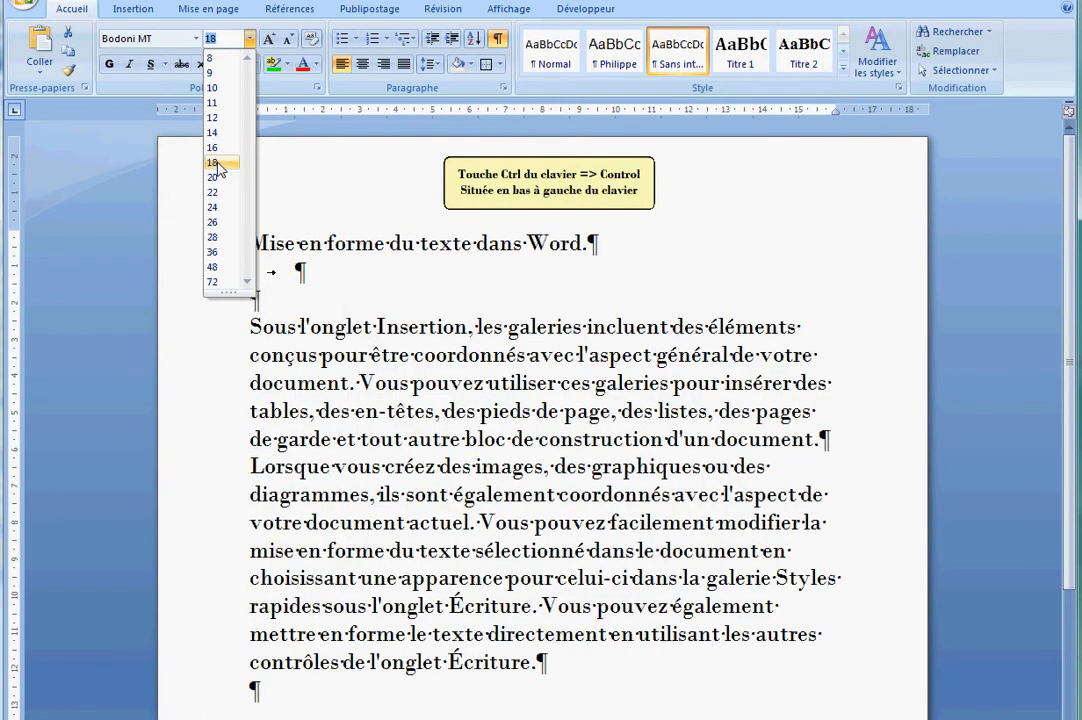
pyautogui.click(215, 163)
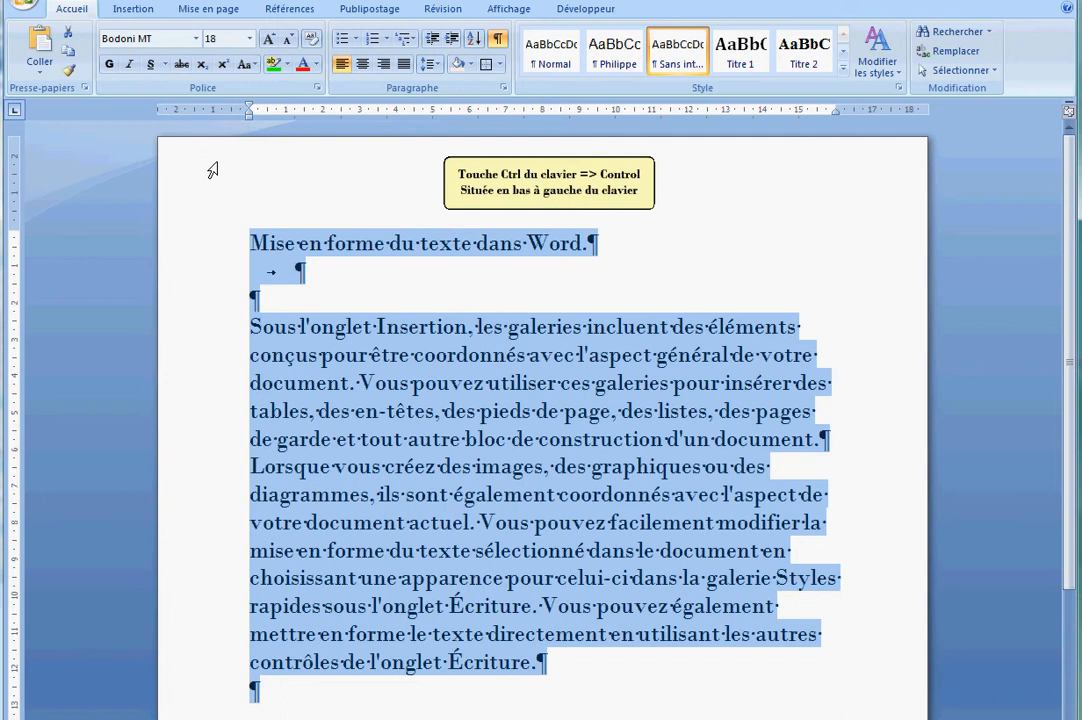
pyautogui.click(404, 65)
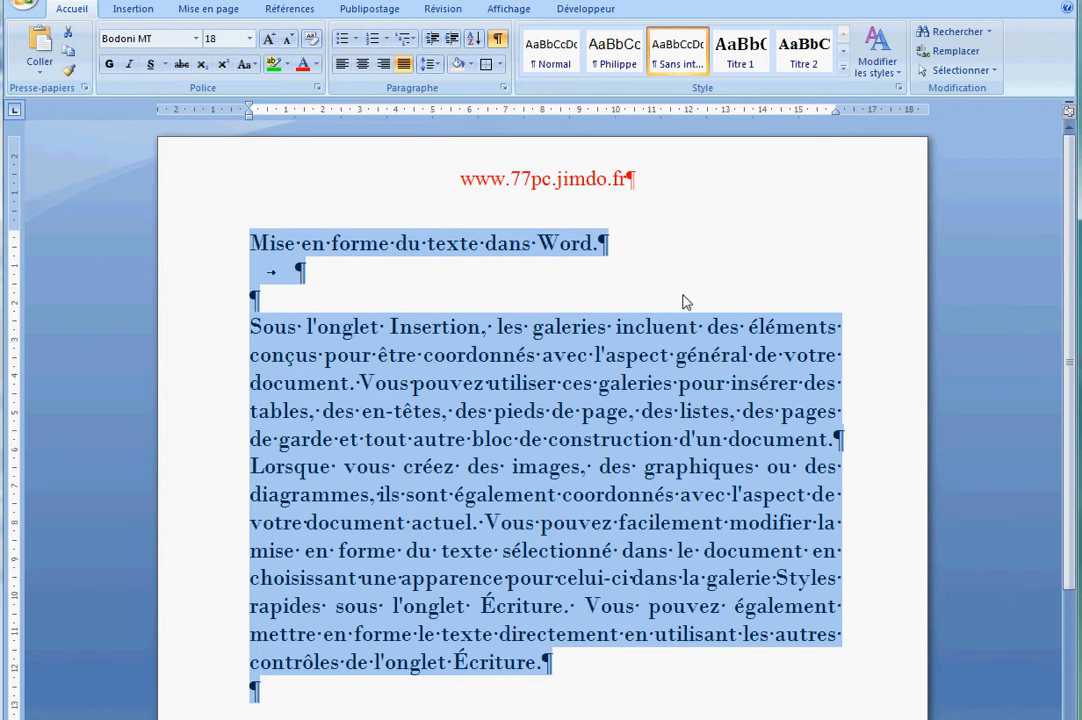
pyautogui.click(573, 360)
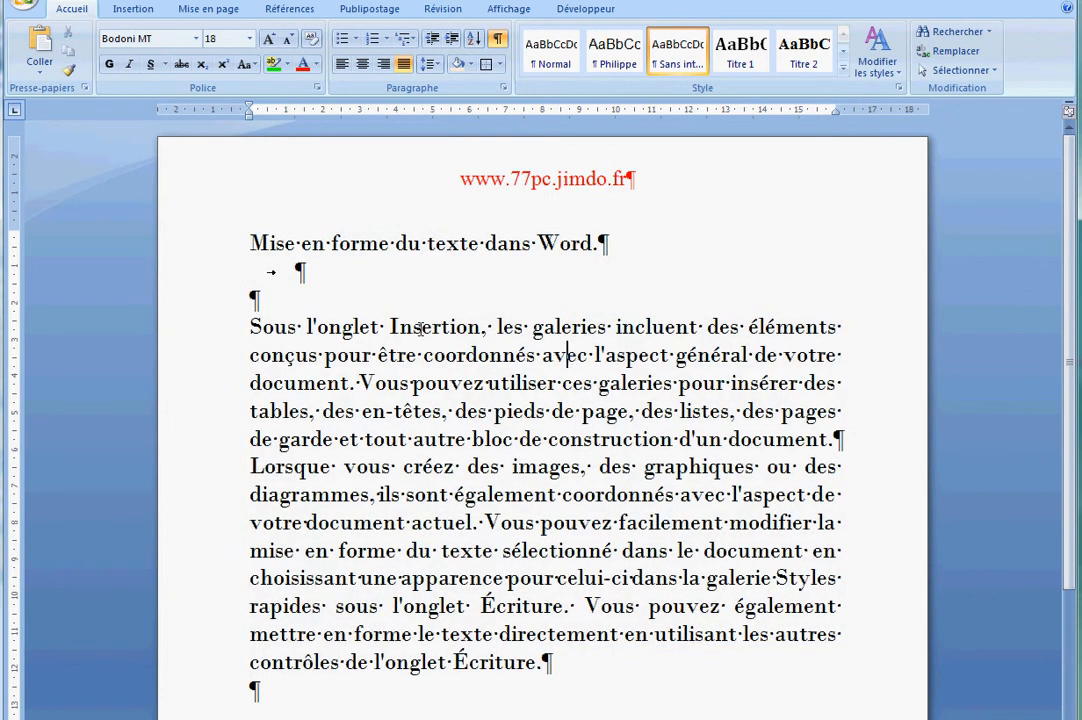
# - Make the title line "Mise en forme du texte dans Word." bold and centre it
pyautogui.click(200, 249)
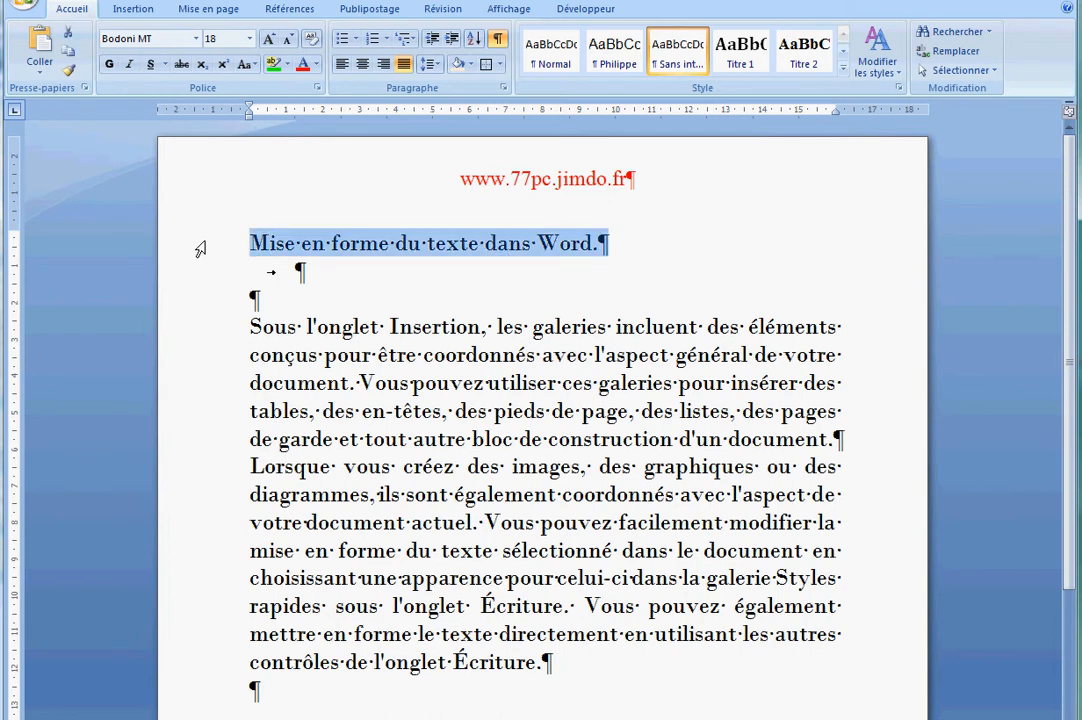
pyautogui.click(109, 70)
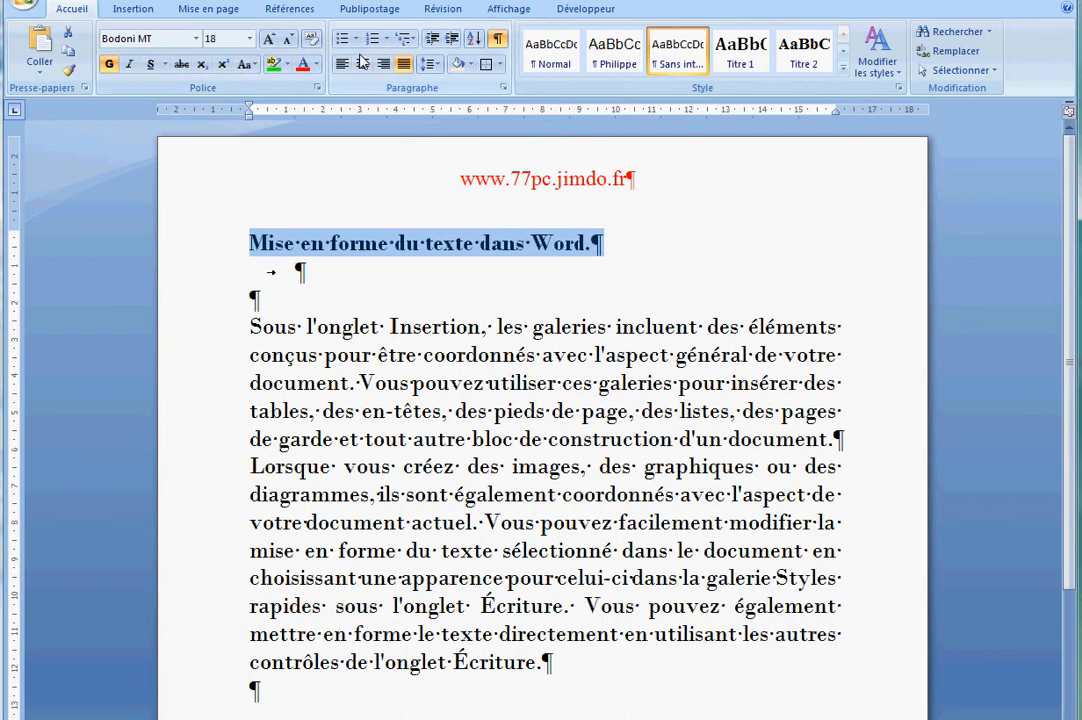
pyautogui.click(362, 64)
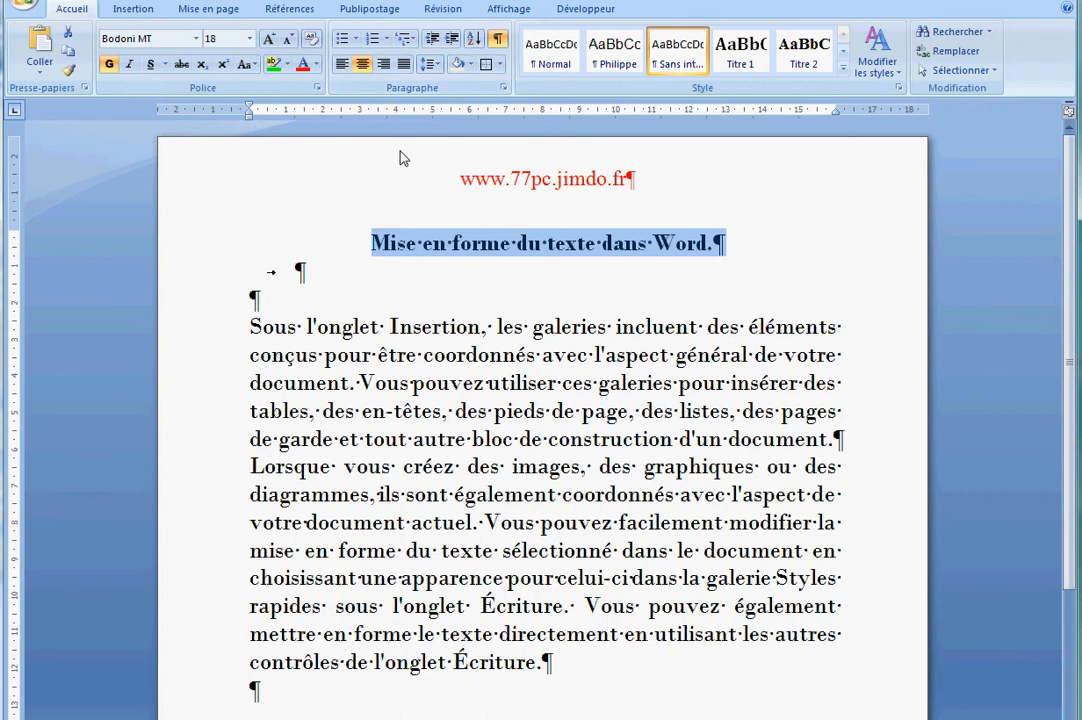
pyautogui.click(417, 261)
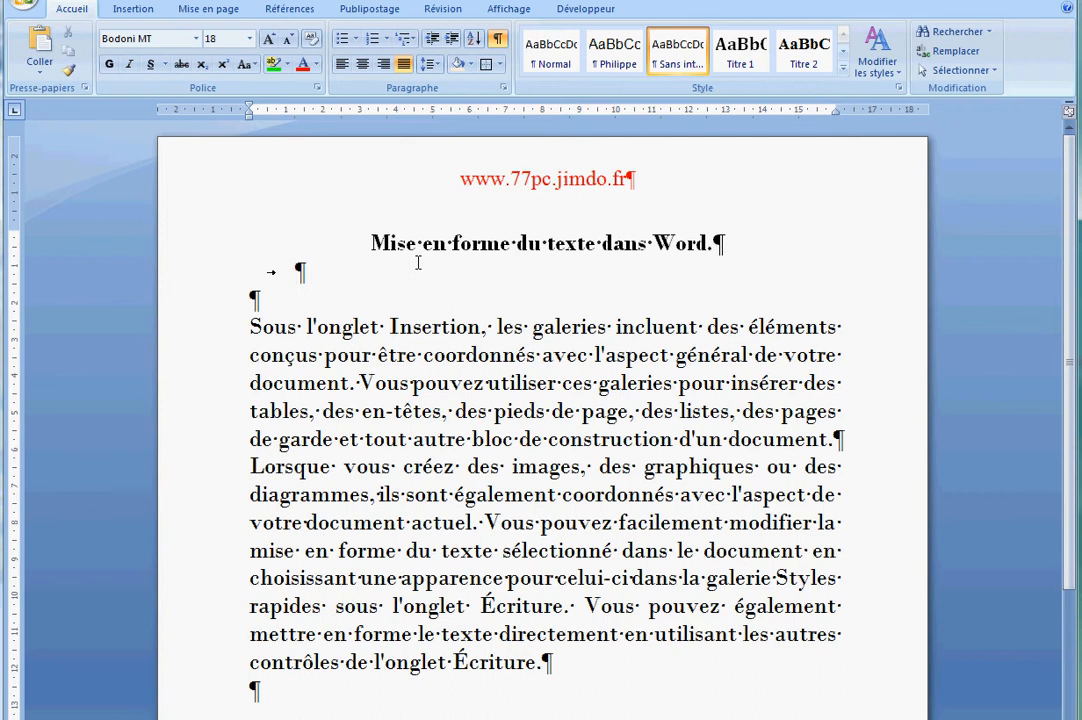
# - Format the word "Insertion" in the first body paragraph as bold, italic and red
pyautogui.doubleClick(422, 330)
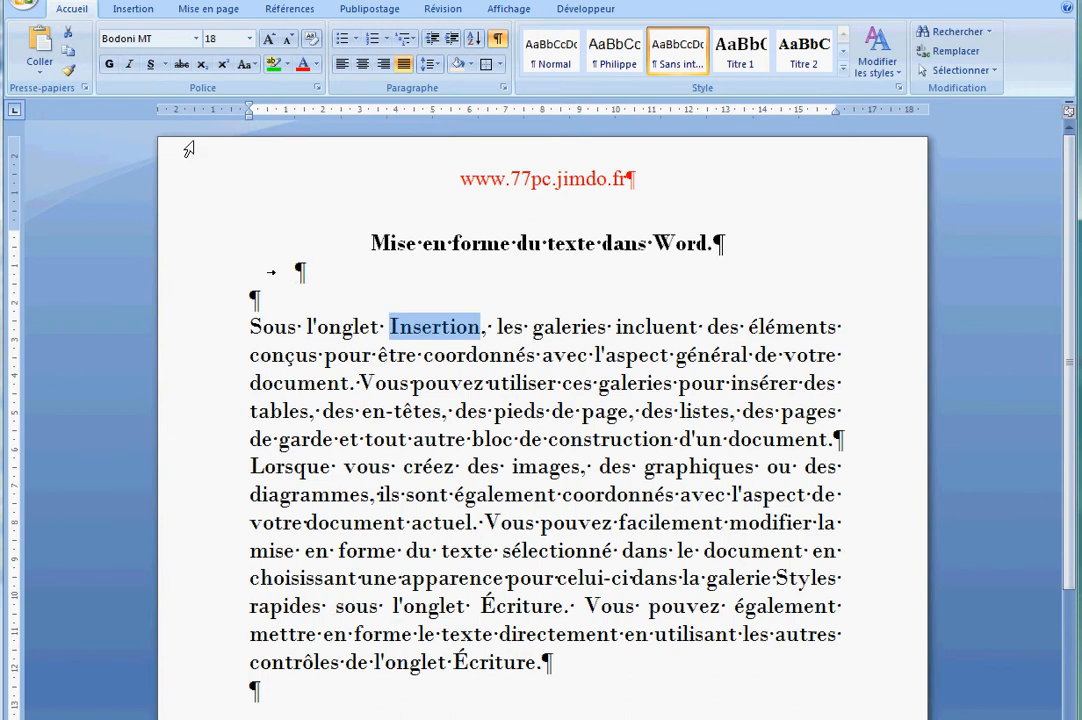
pyautogui.click(110, 65)
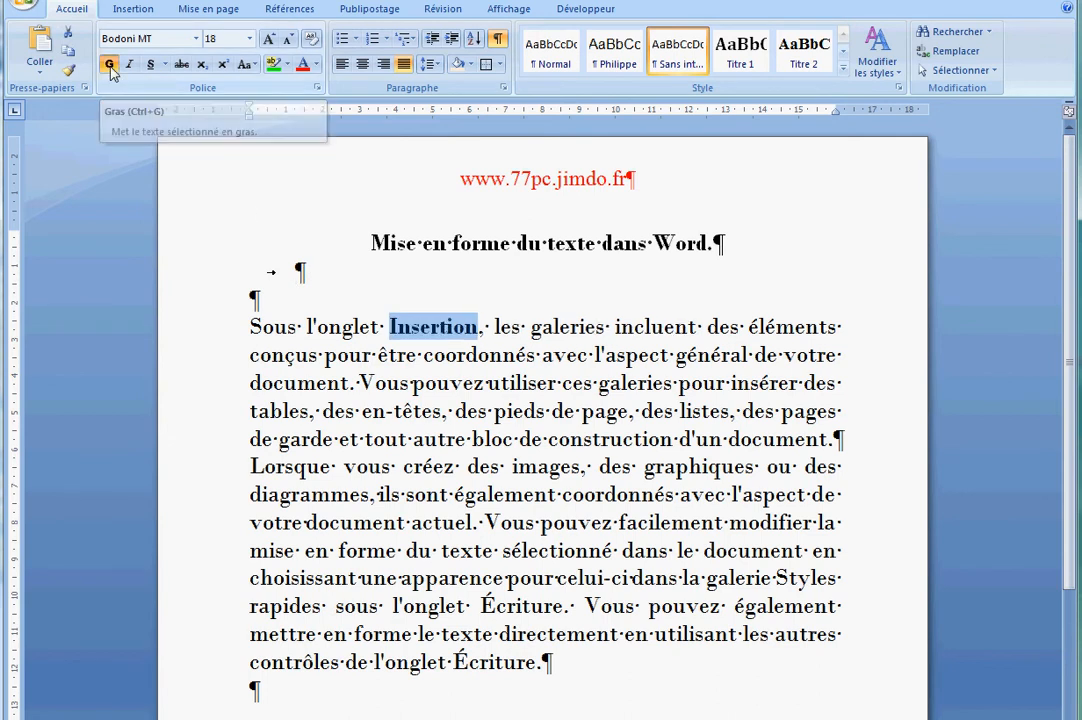
pyautogui.click(126, 66)
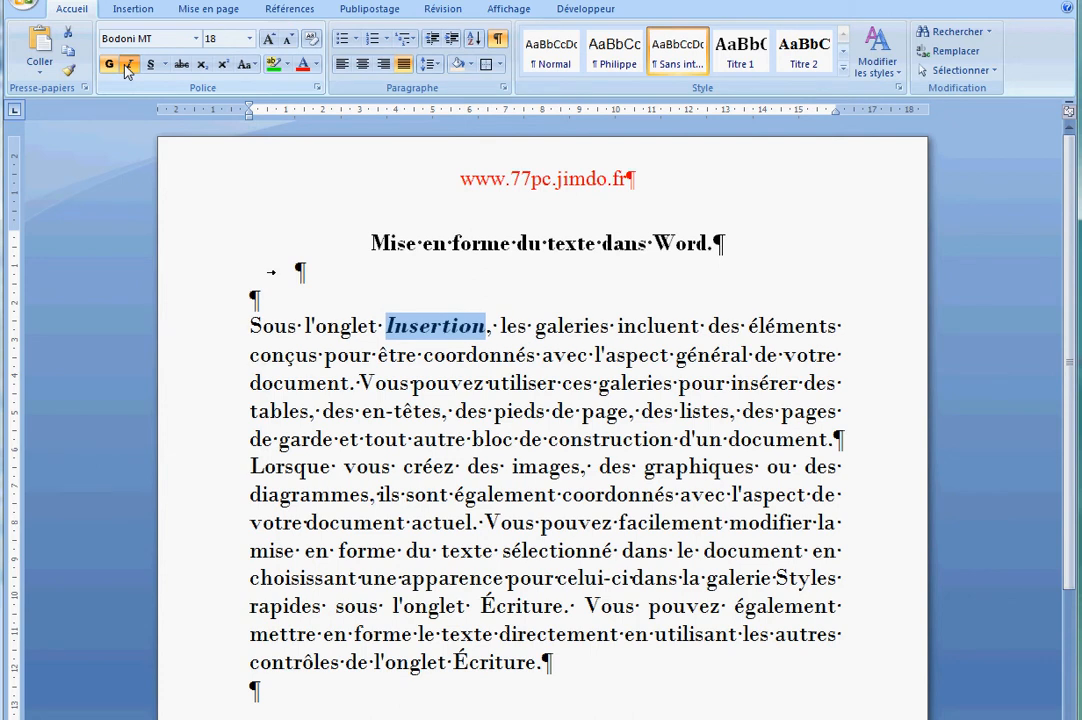
pyautogui.click(318, 65)
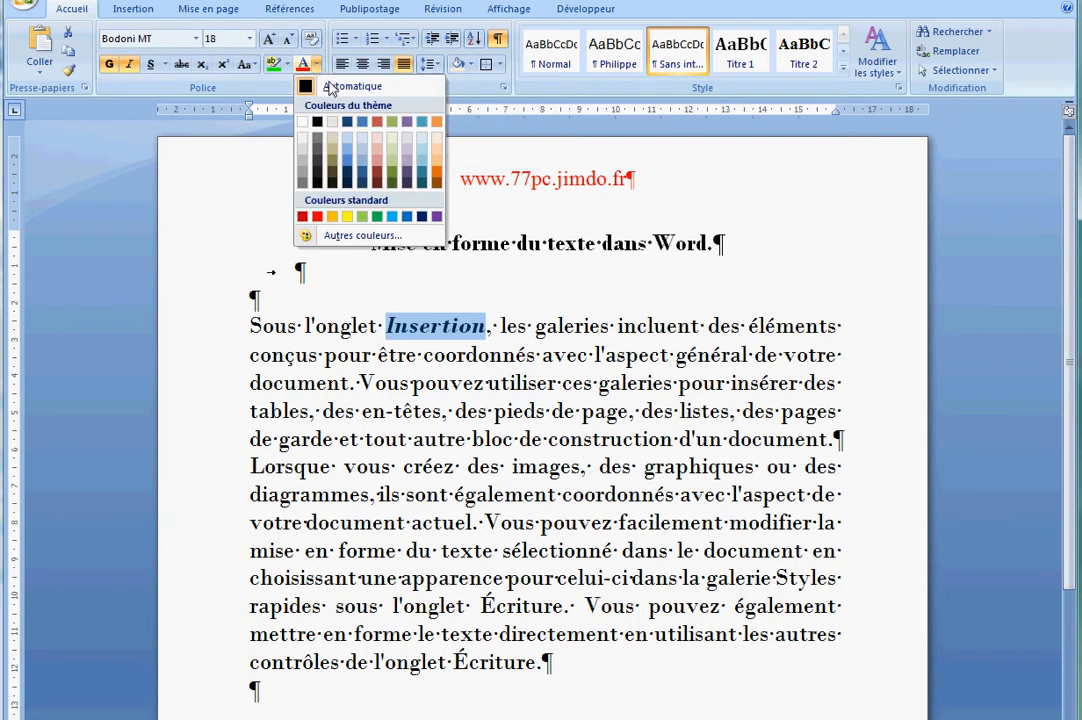
pyautogui.click(318, 218)
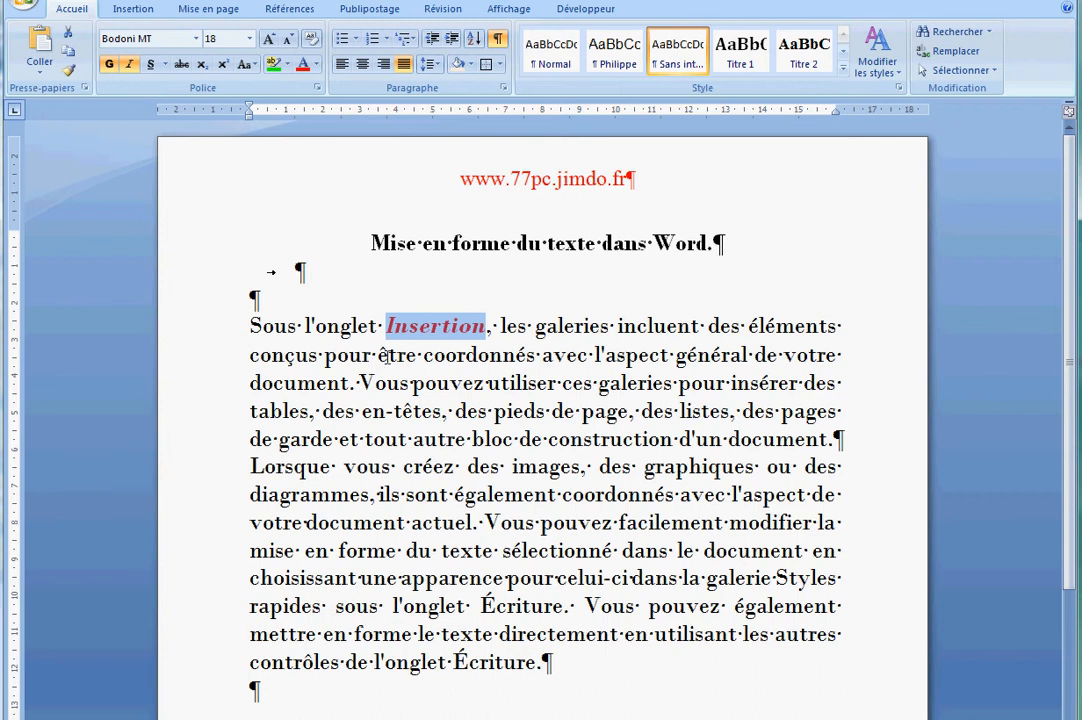
pyautogui.click(387, 356)
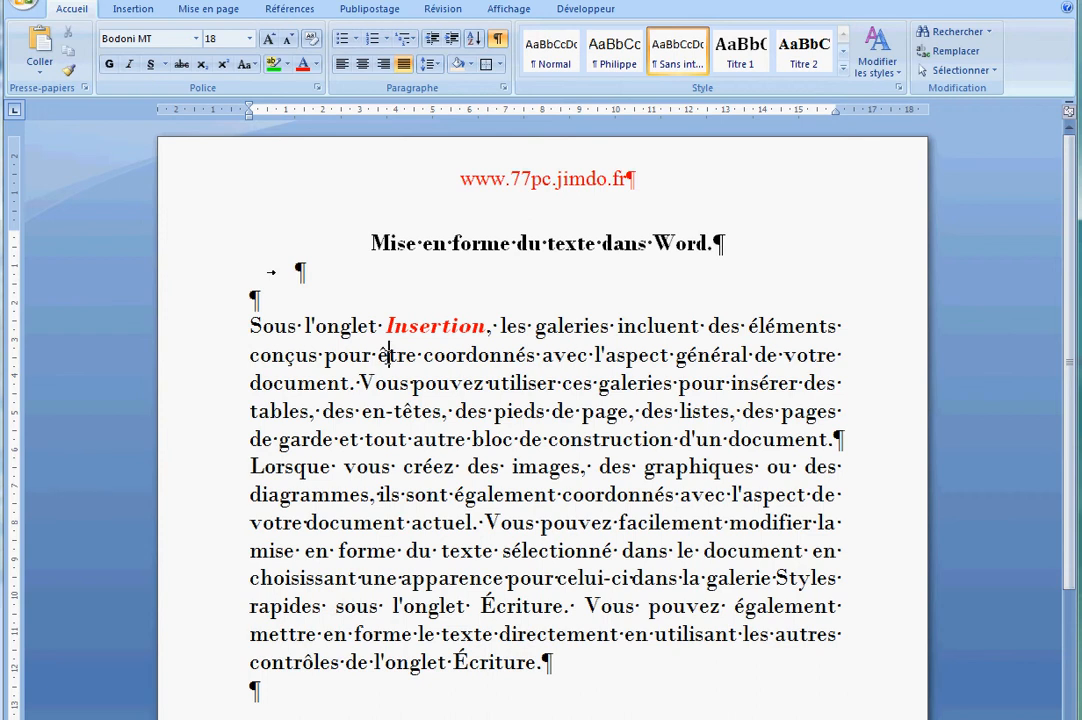
# - Apply outside borders around the paragraph beginning "Sous l'onglet Insertion"
pyautogui.tripleClick(312, 354)
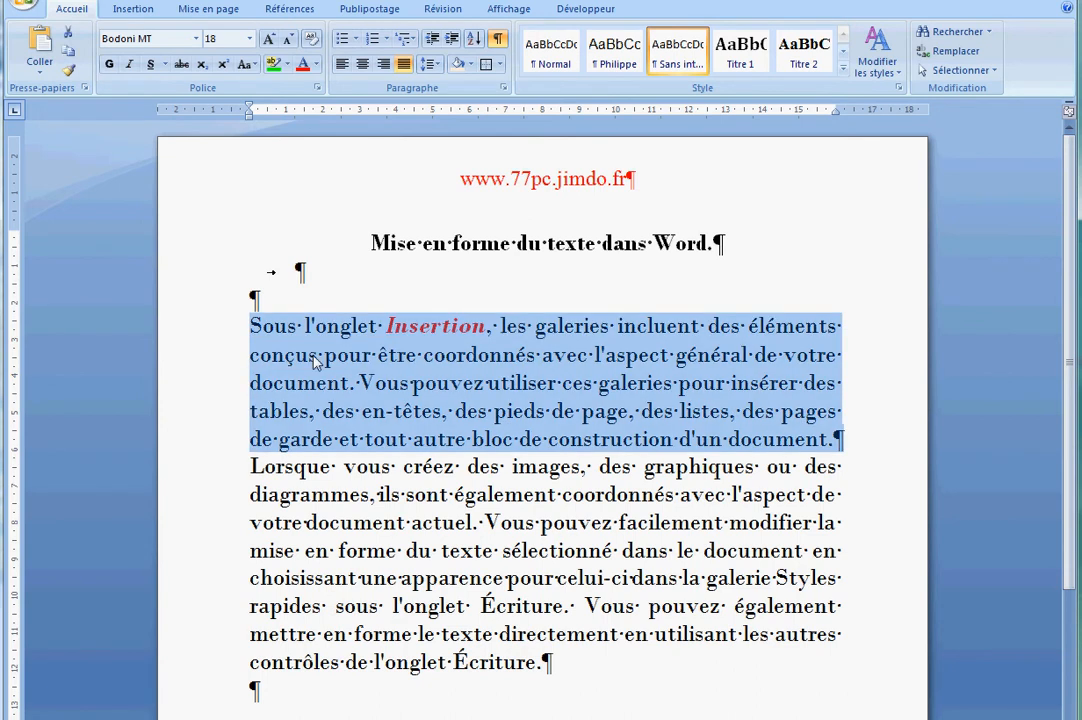
pyautogui.click(500, 66)
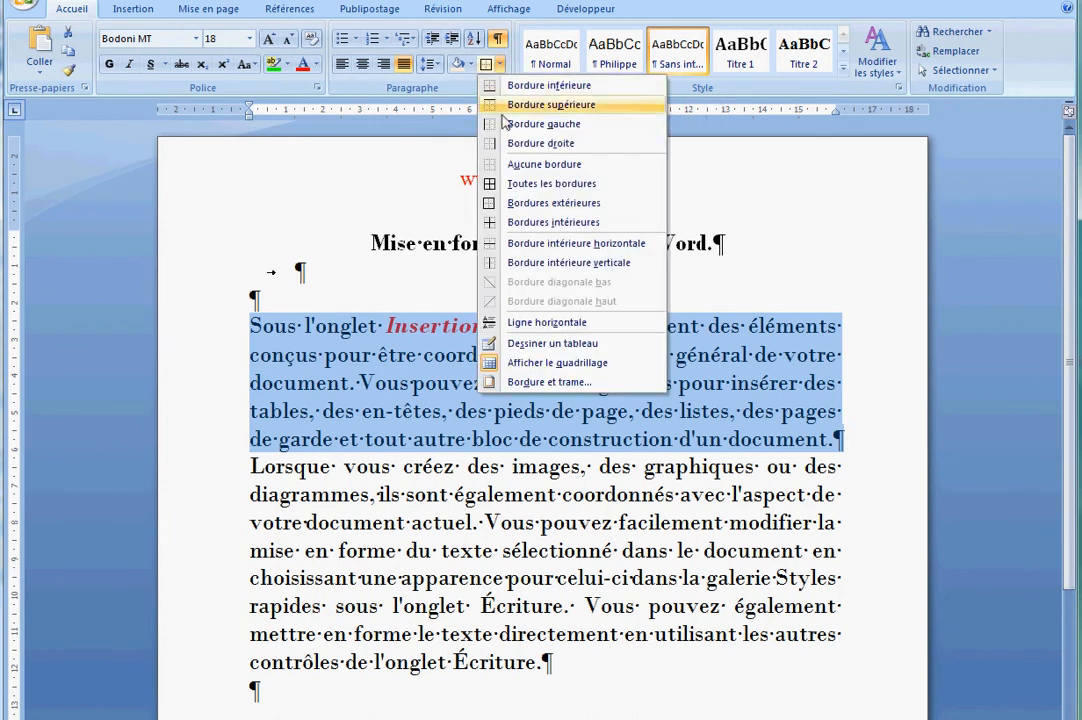
pyautogui.click(533, 204)
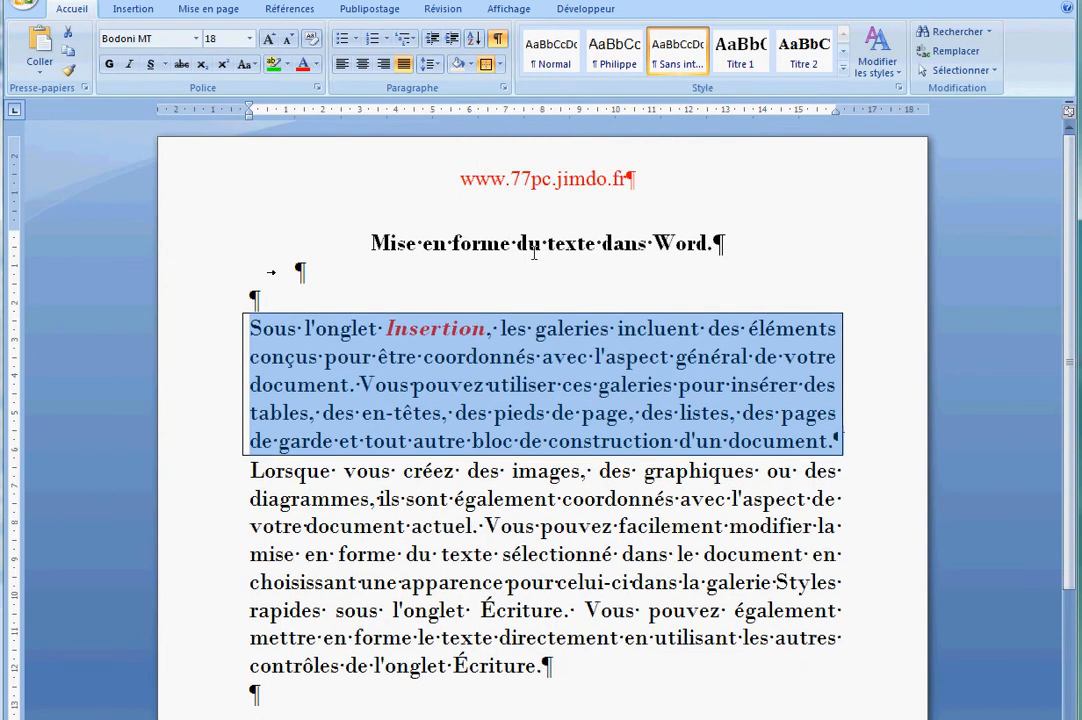
pyautogui.click(546, 340)
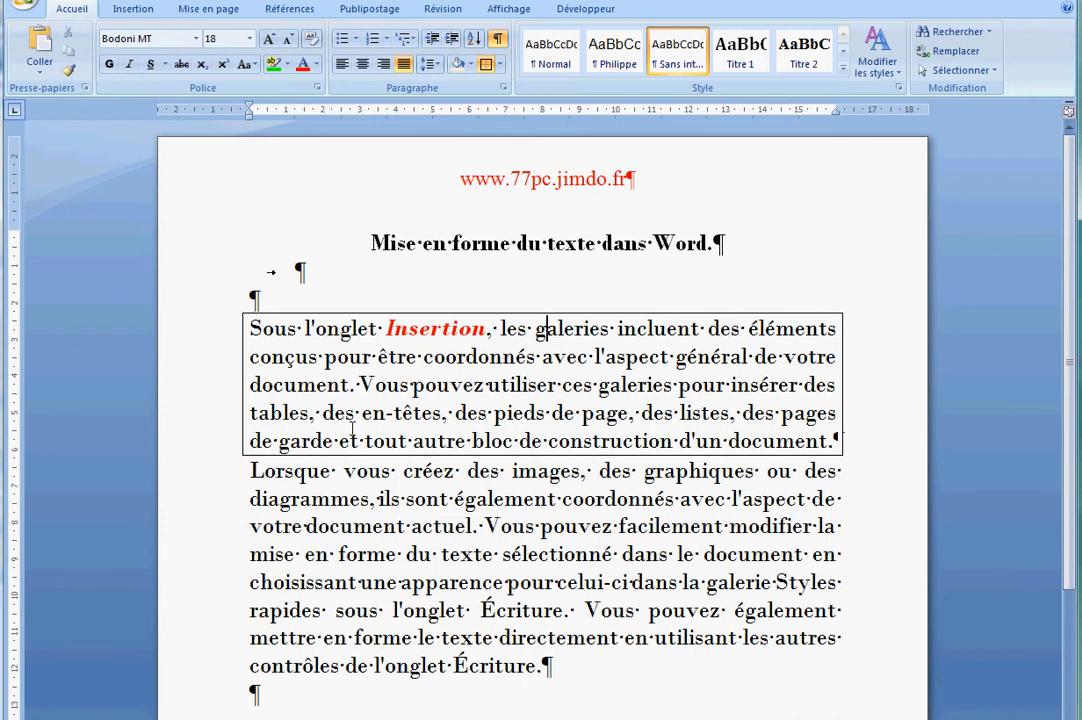
# - Apply a light blue shading to the first three lines of the paragraph beginning "Lorsque vous créez"
pyautogui.click(207, 479)
pyautogui.moveTo(204, 486); pyautogui.dragTo(206, 528)
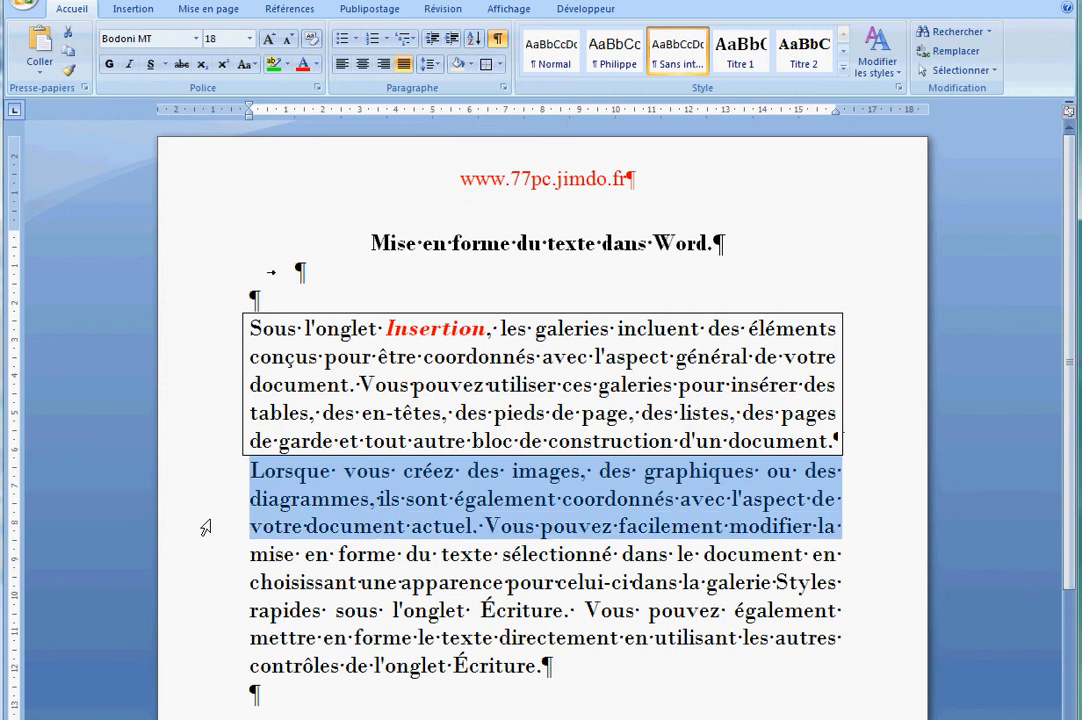
pyautogui.click(471, 65)
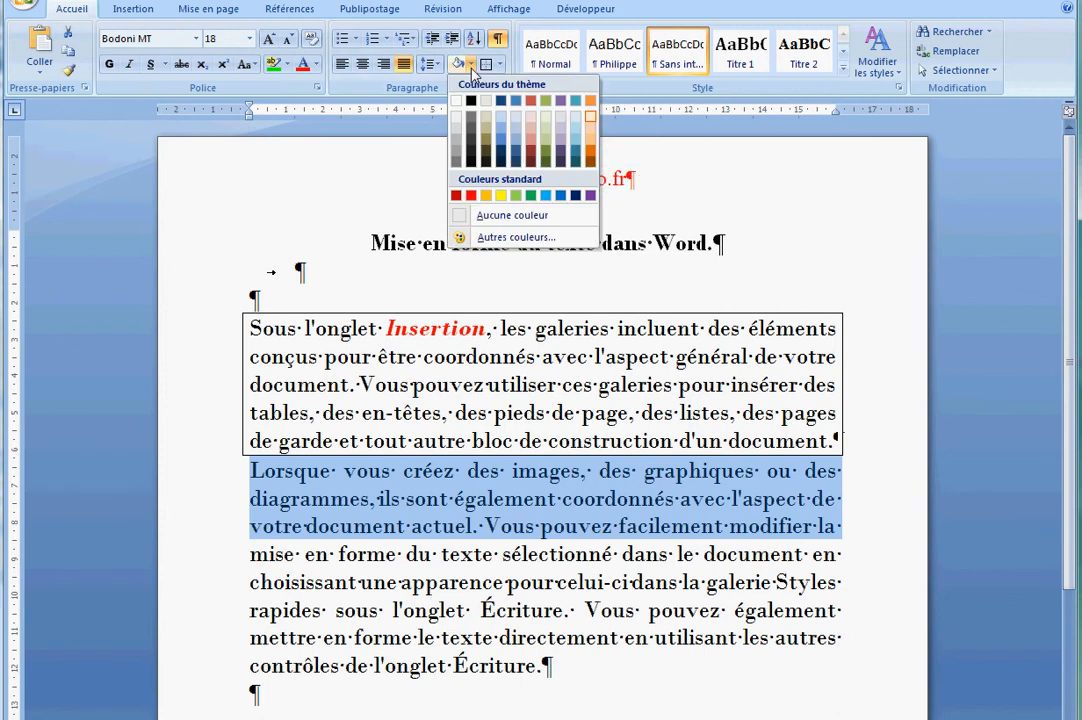
pyautogui.click(580, 121)
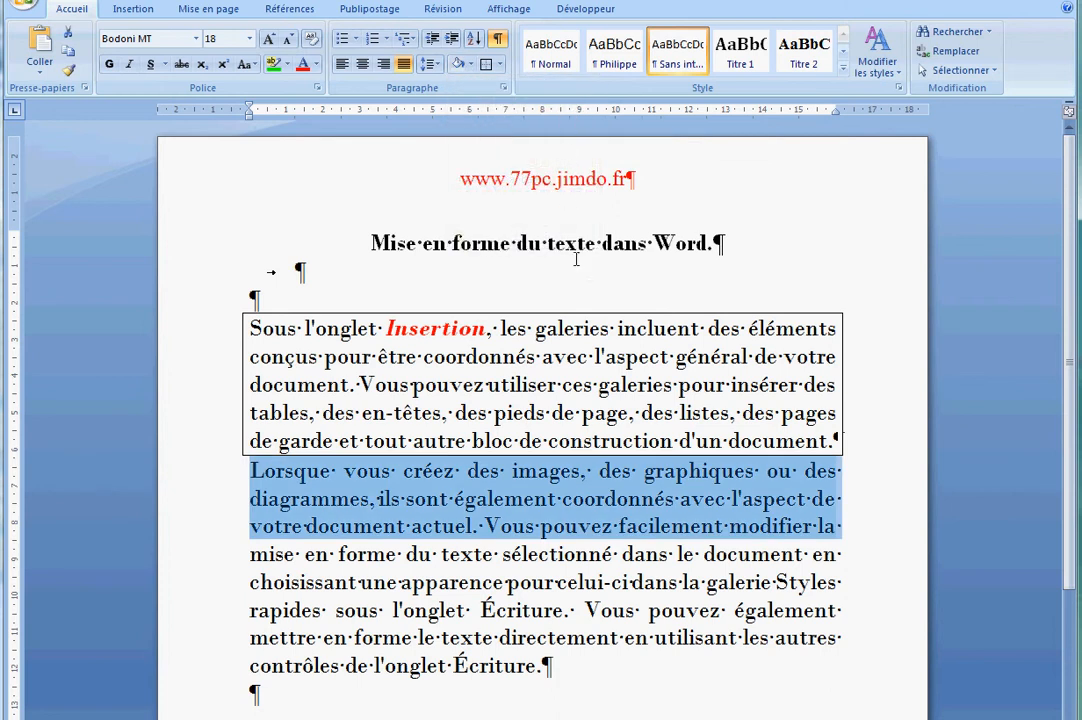
pyautogui.click(565, 341)
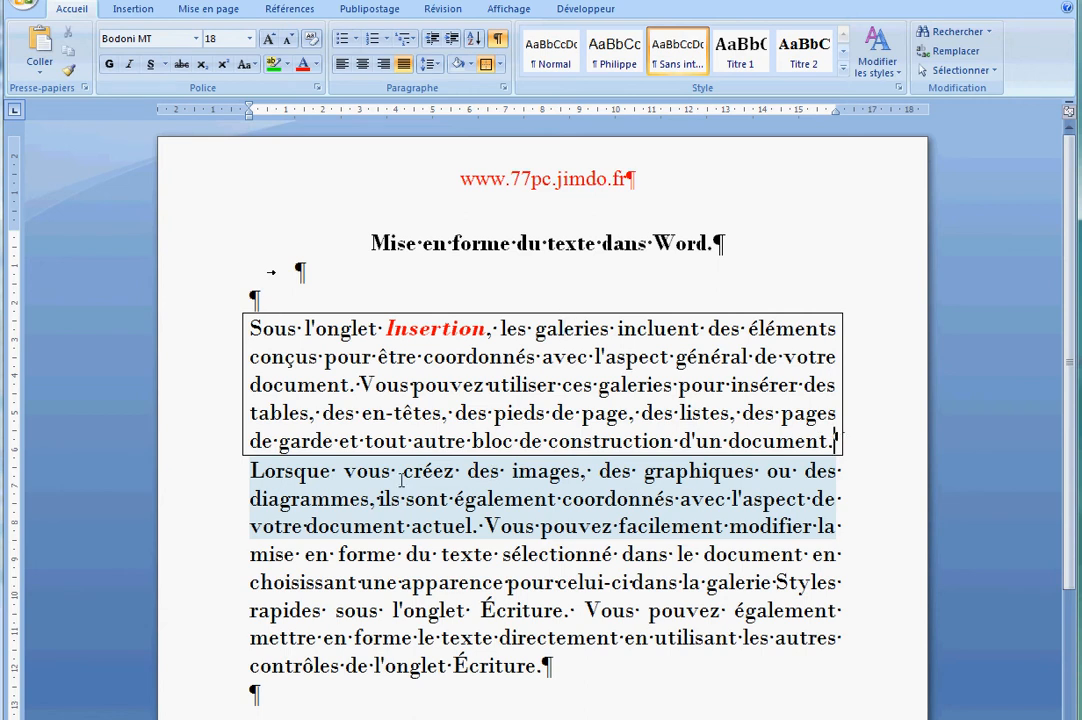
# - Add an empty line before the paragraph beginning "Lorsque vous créez" and delete it again
pyautogui.click(252, 470)
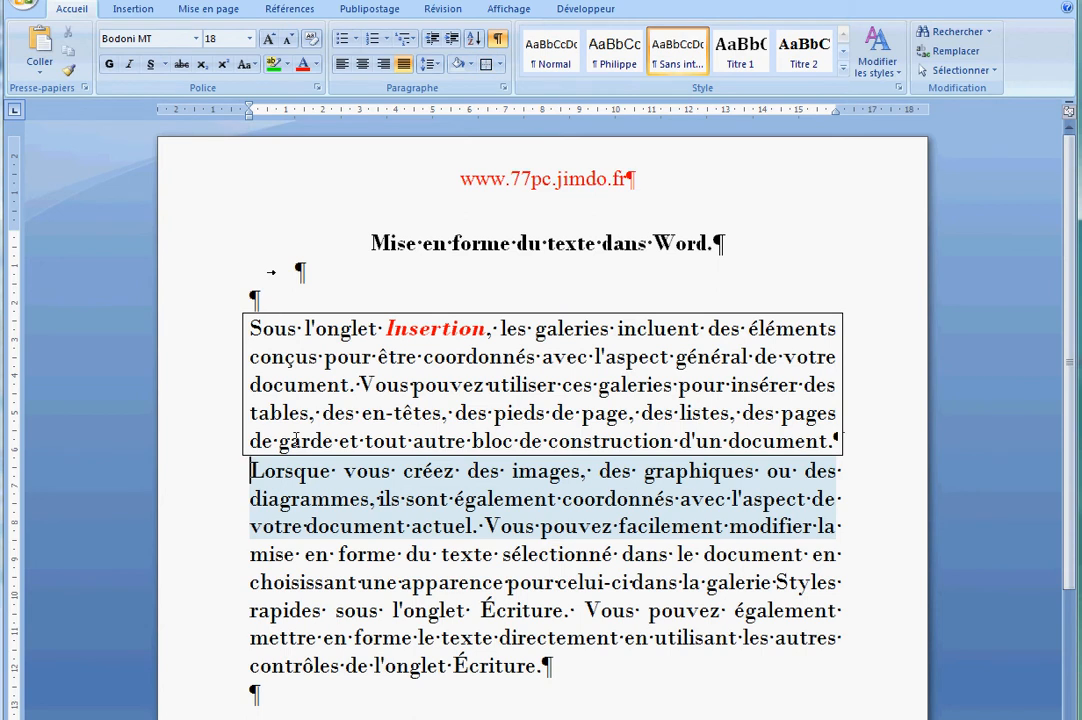
pyautogui.press('Return')
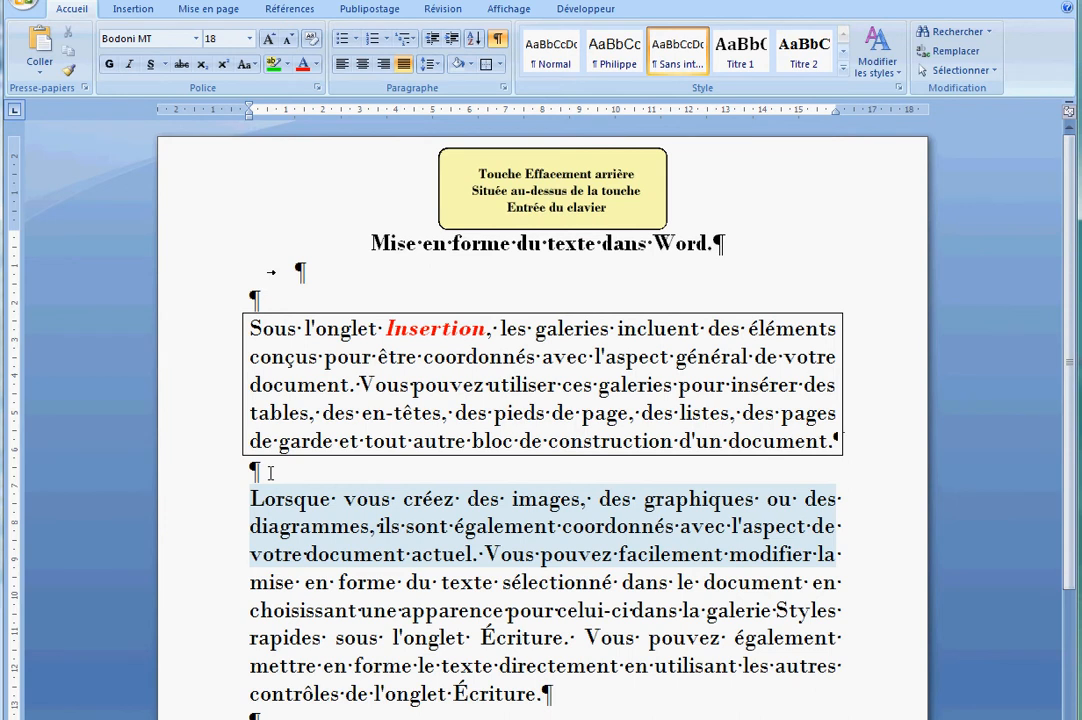
pyautogui.press('BackSpace')
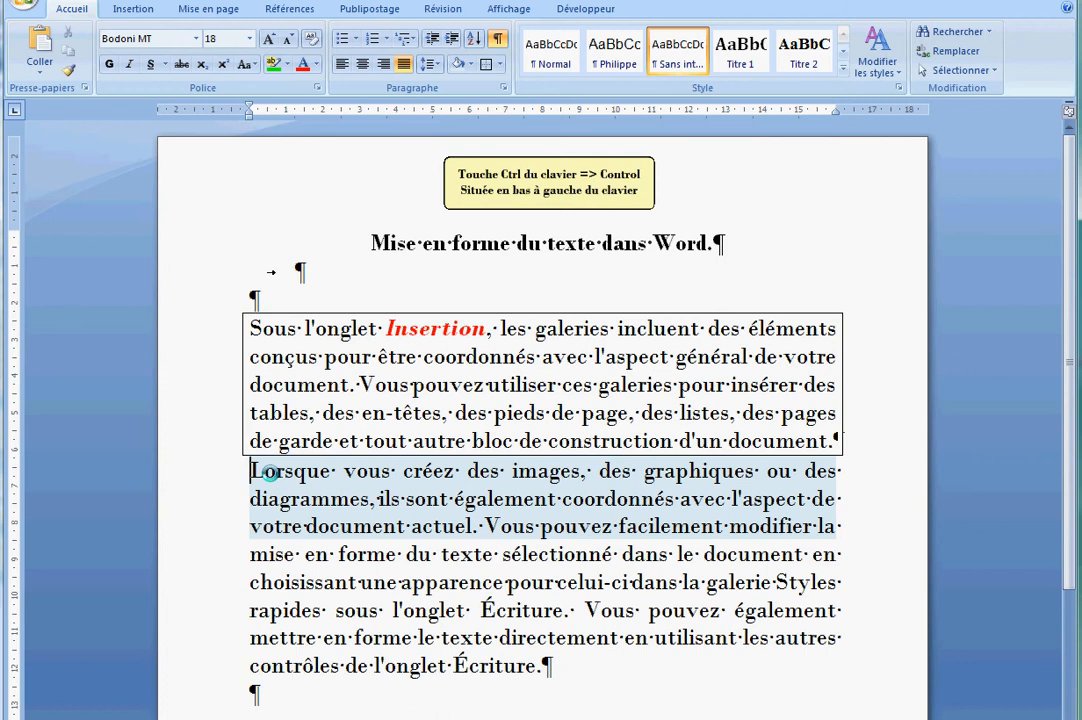
# - Undo the shading on the "Lorsque vous créez" lines and the outside border of the first body paragraph
pyautogui.hotkey('shift', 'Down')
pyautogui.hotkey('shift', 'Down')
pyautogui.hotkey('shift', 'Down')
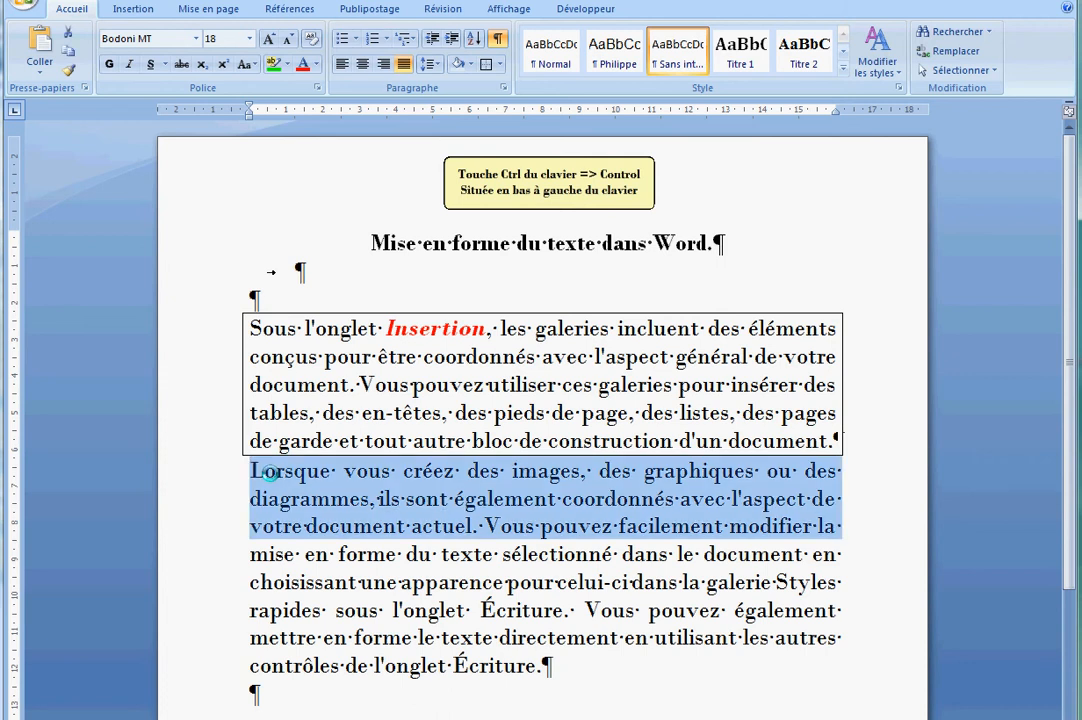
pyautogui.click(270, 471)
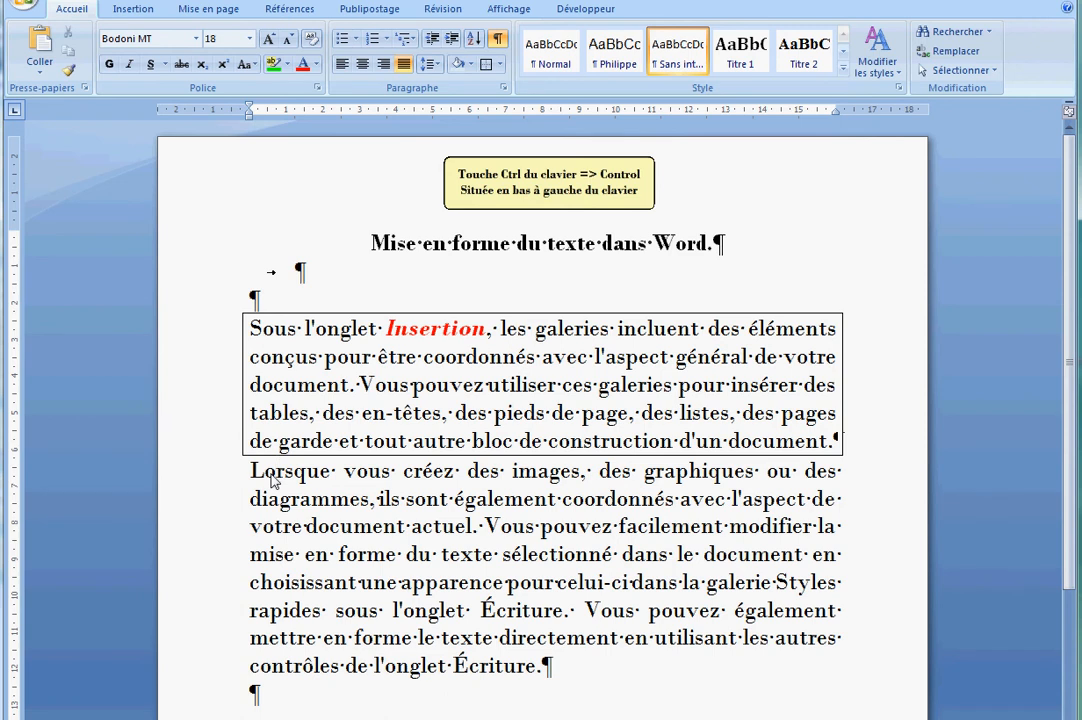
pyautogui.hotkey('ctrl', 'shift', 'Up')
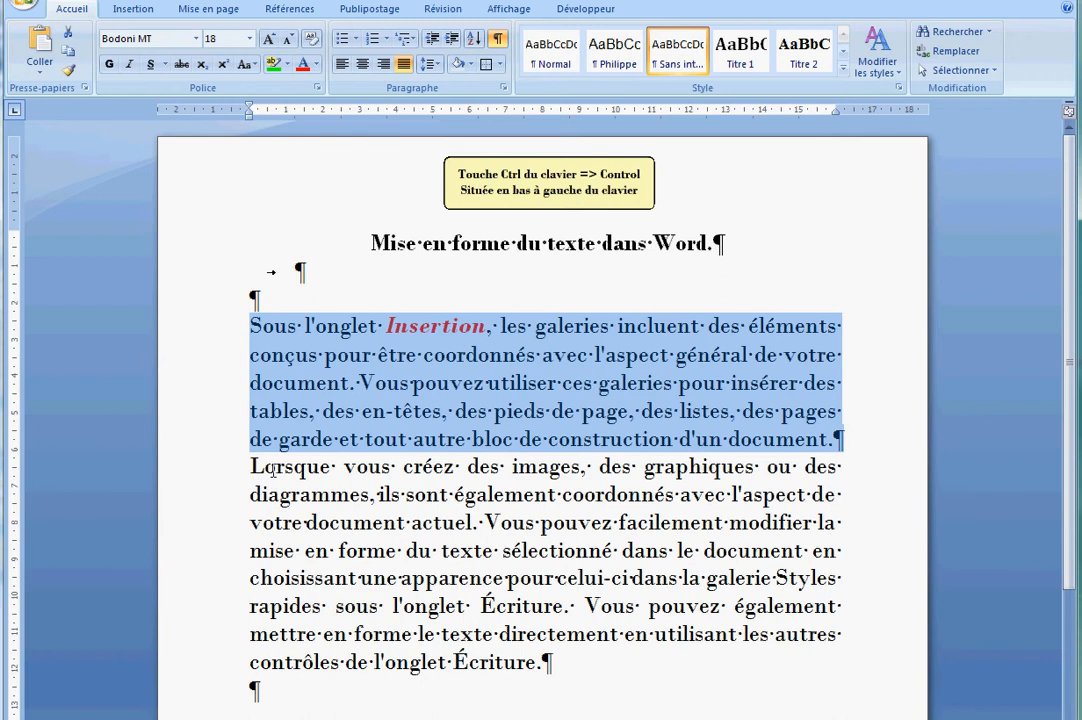
pyautogui.click(307, 409)
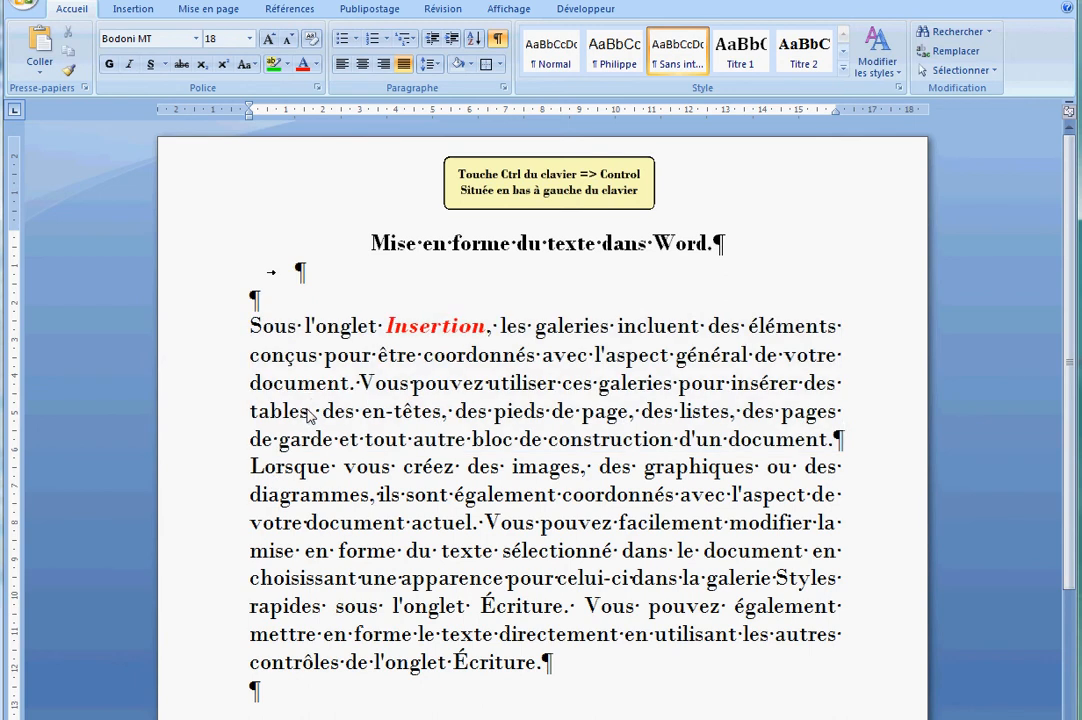